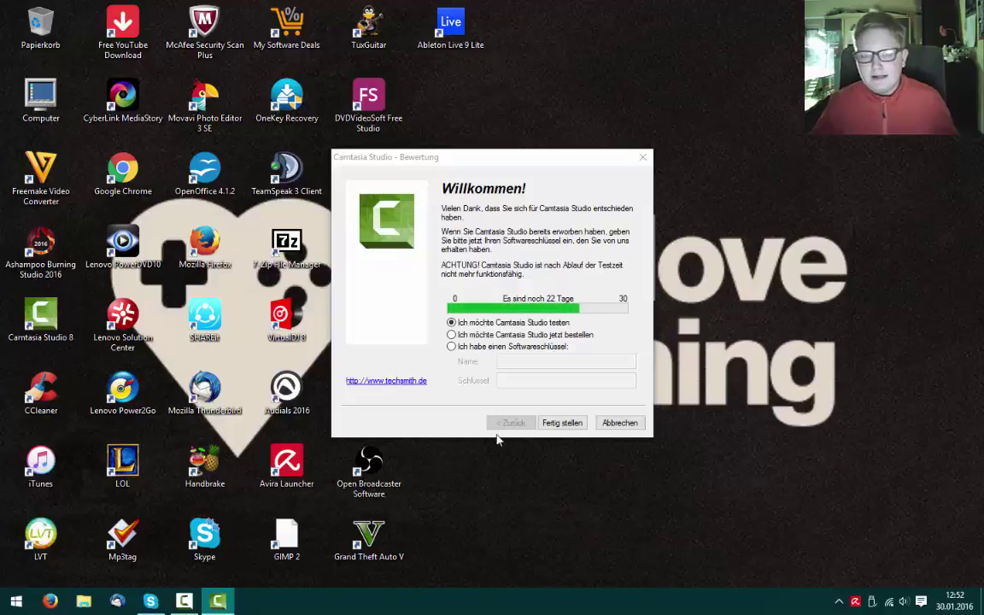
- Continue with the Camtasia Studio trial, dismiss the welcome dialog and minimize the editor
click(562, 425)
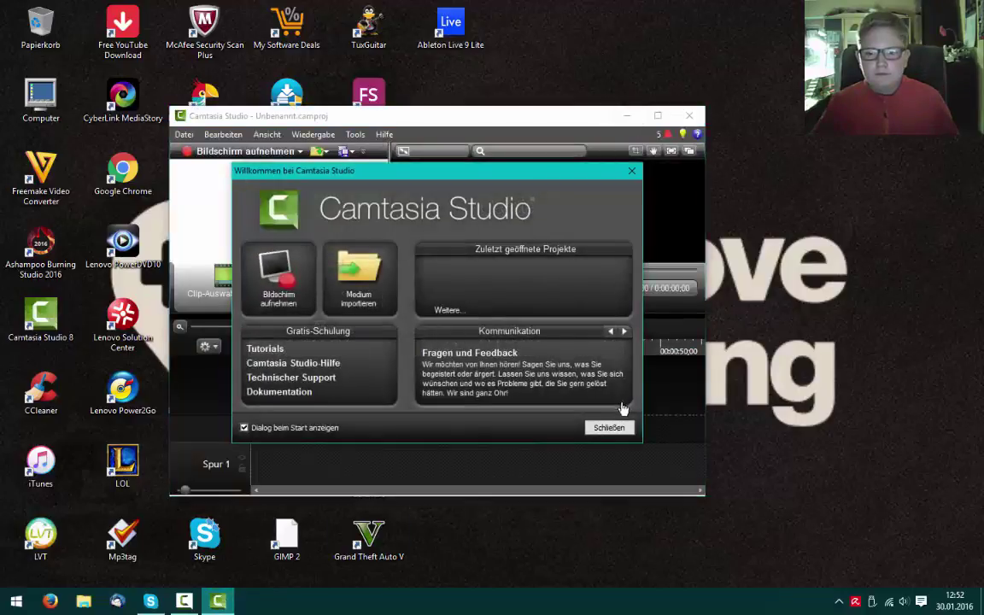
click(612, 429)
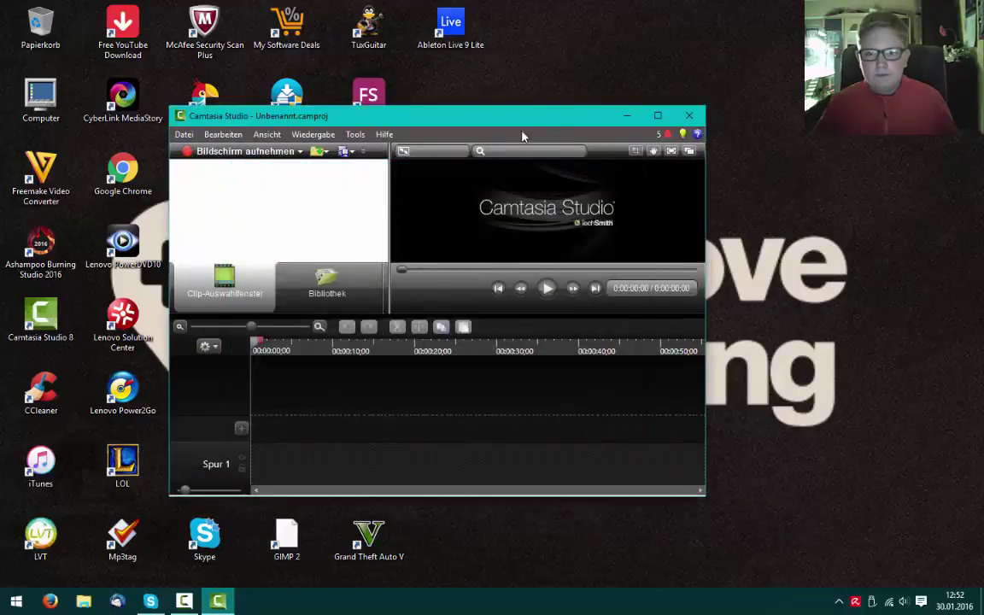
click(630, 117)
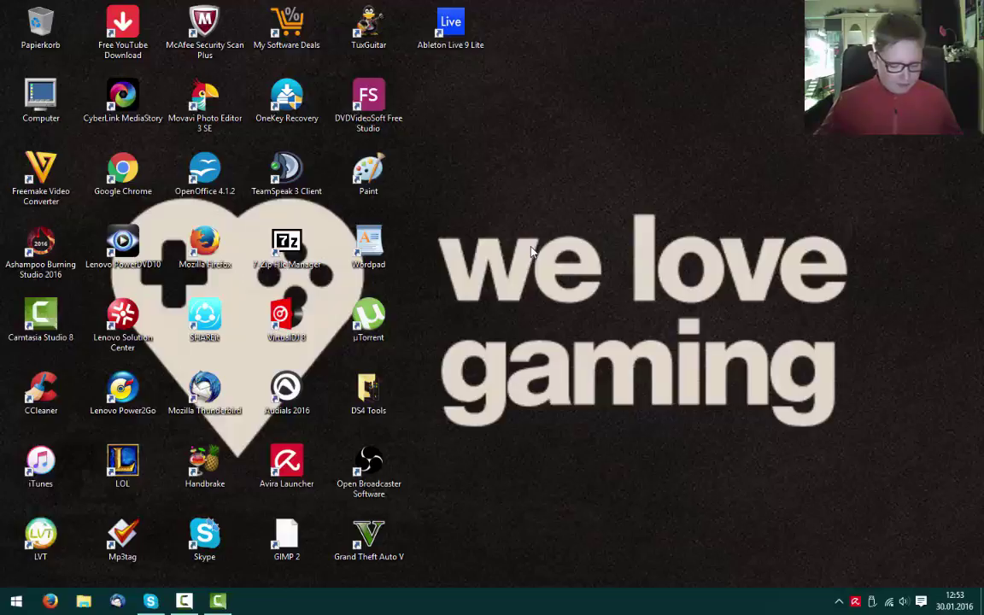
- Open the Windows Registry Editor by running the command regedit
key(super+r)
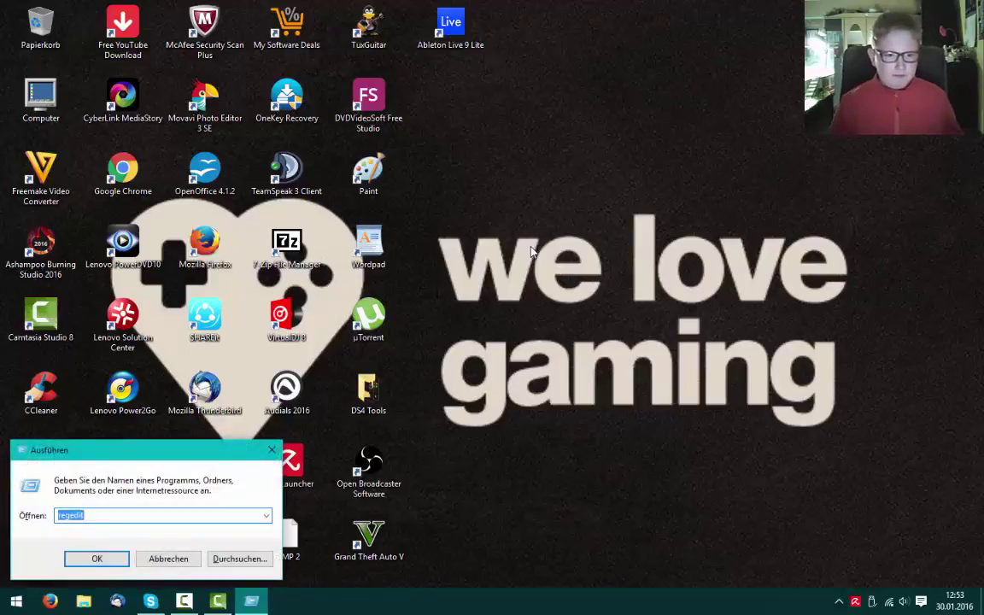
key(BackSpace)
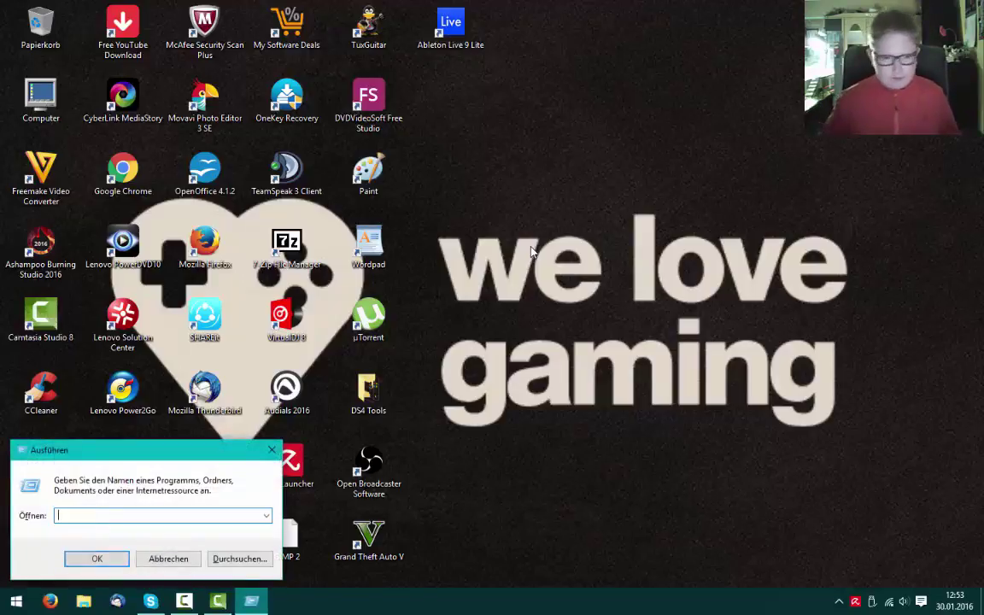
text(rege)
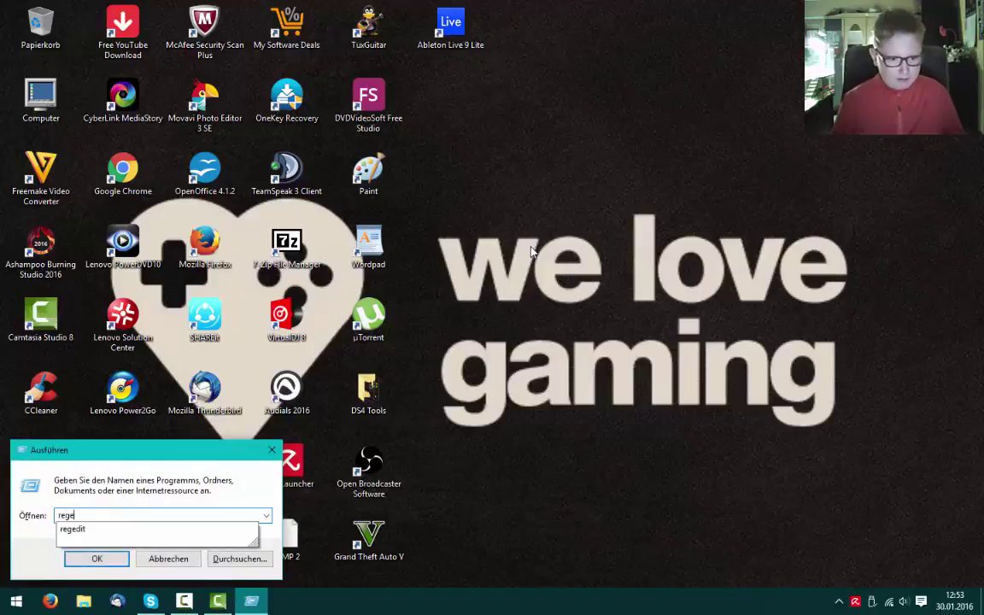
text(dit)
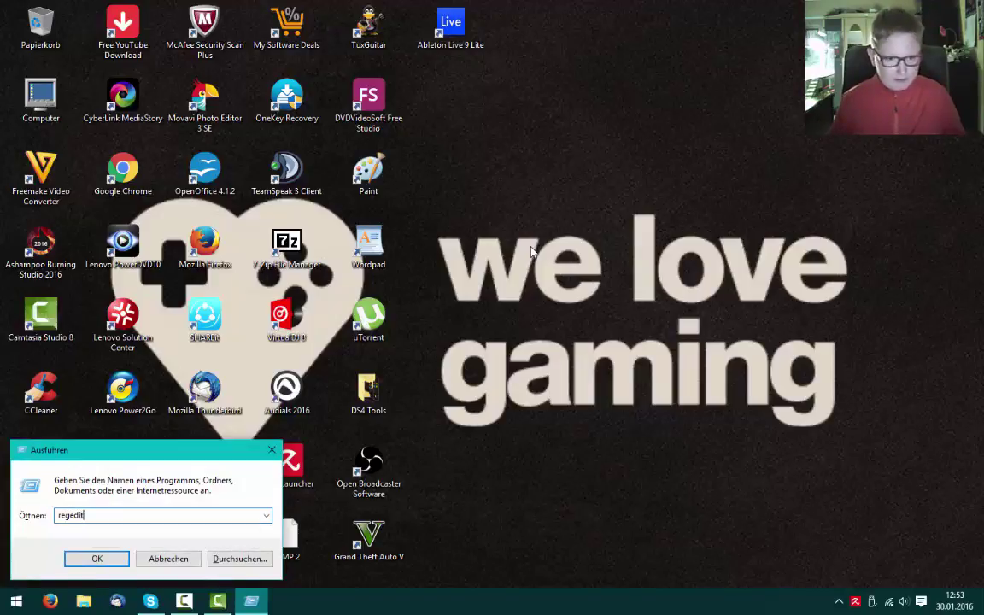
key(Return)
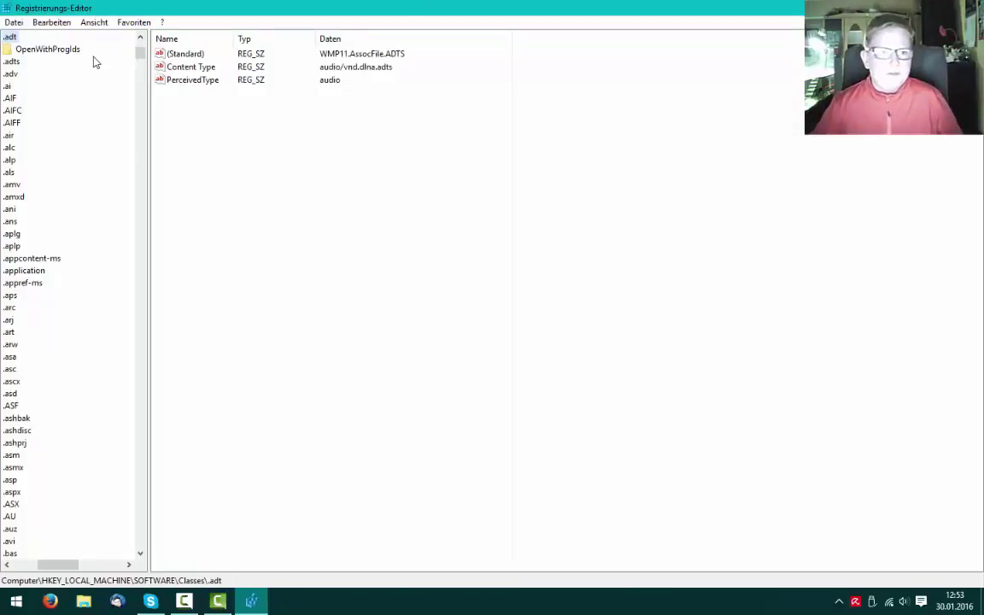
- Return to the root of the registry tree and collapse the SOFTWARE and HKEY_LOCAL_MACHINE branches
scroll(68, 171, down, 4)
scroll(81, 176, up, 5)
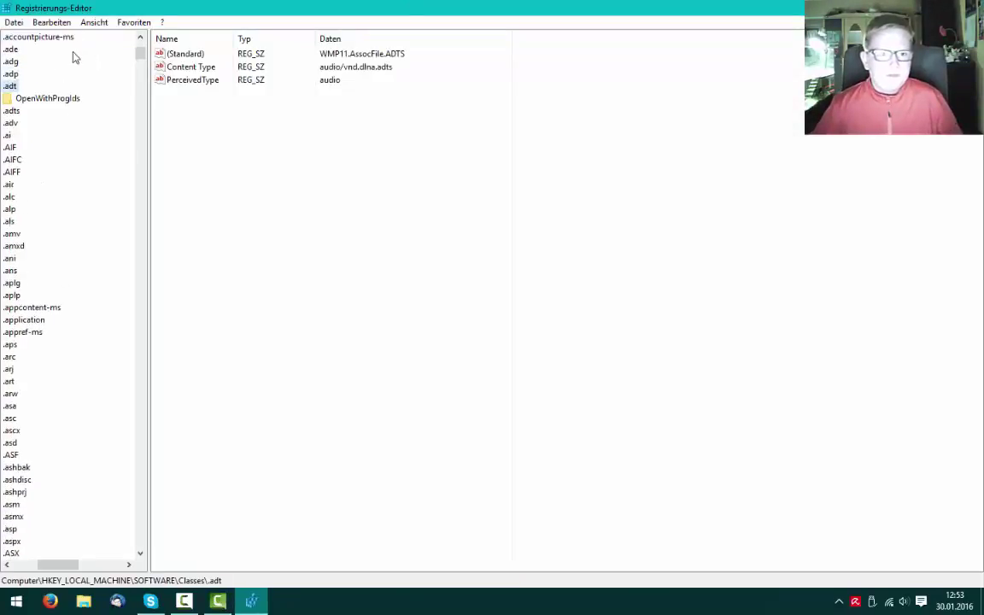
scroll(68, 85, up, 2)
drag(140, 57, 148, 26)
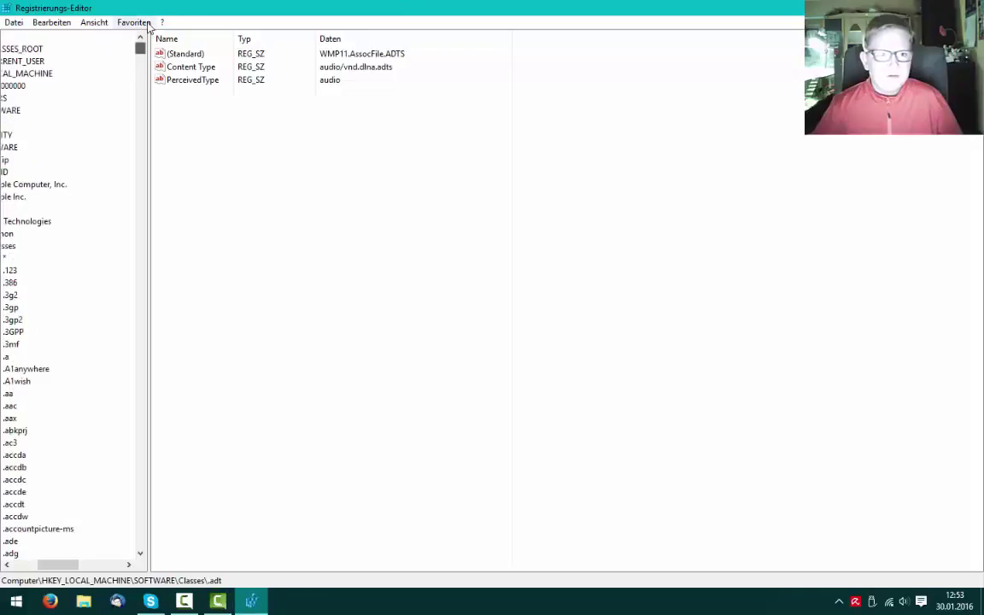
drag(53, 565, 37, 575)
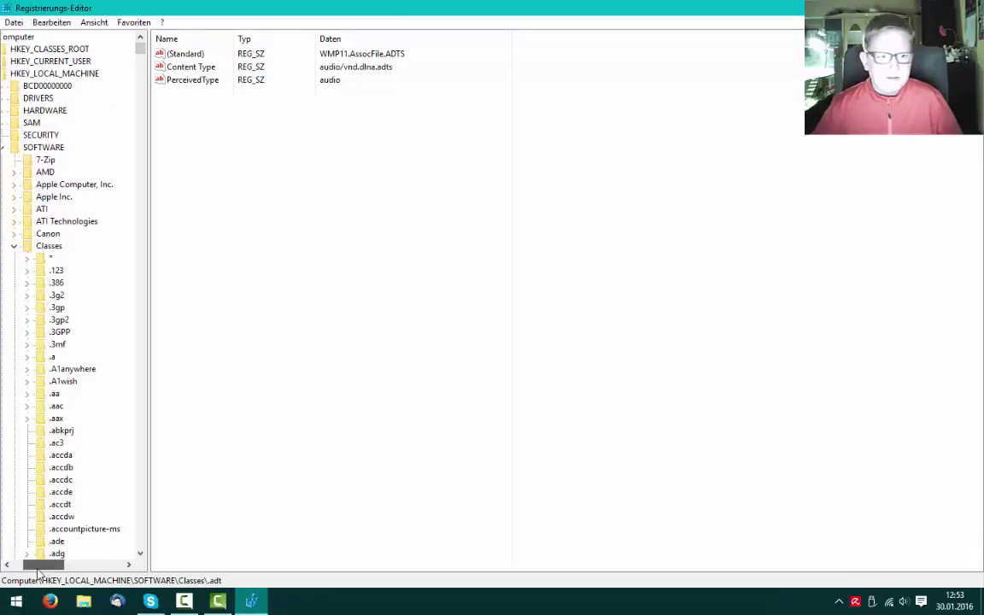
click(41, 75)
click(5, 147)
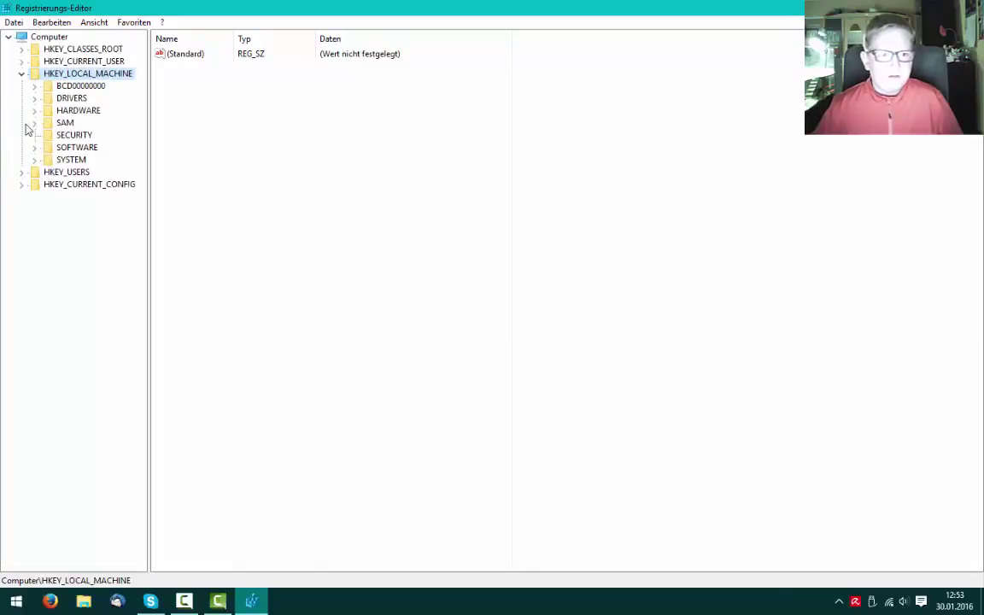
click(22, 75)
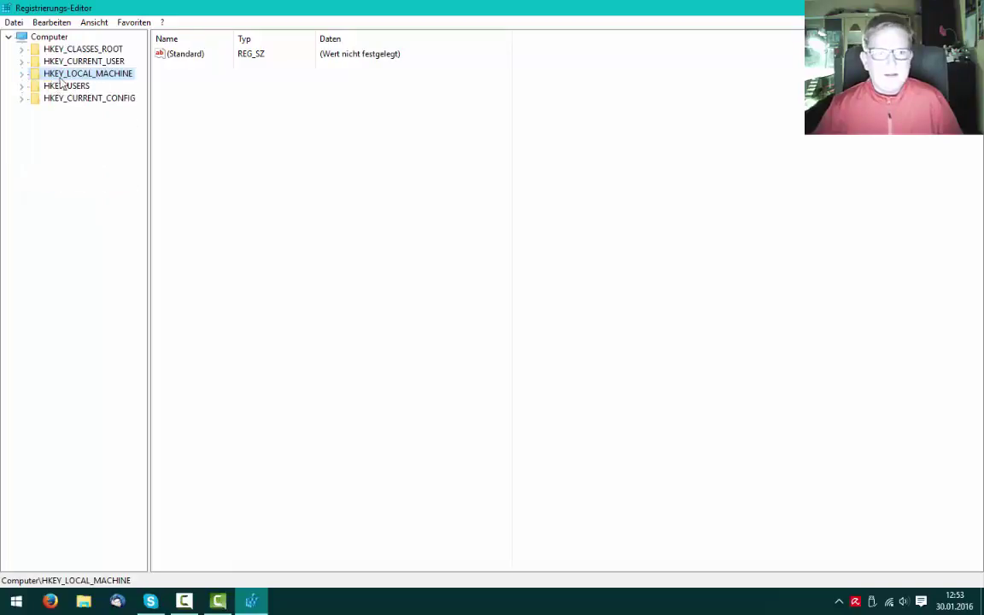
- Expand the registry path HKEY_LOCAL_MACHINE\SOFTWARE\Classes
double_click(64, 75)
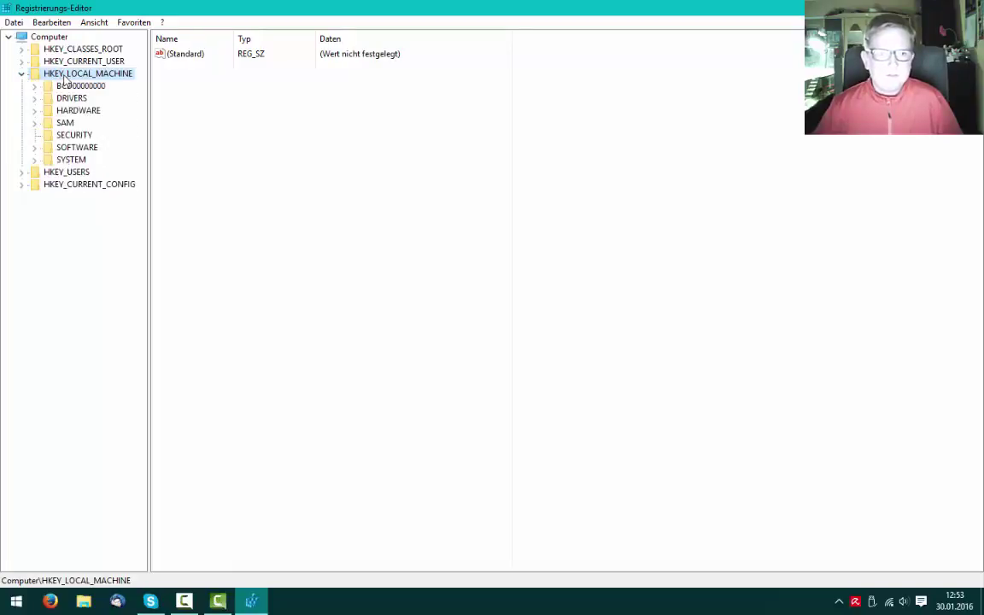
double_click(76, 148)
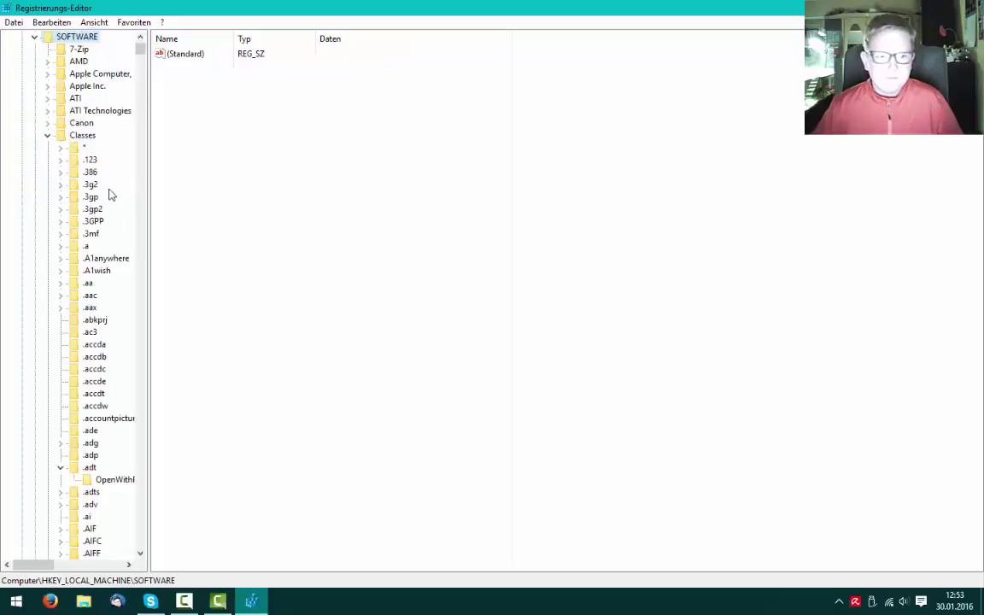
double_click(86, 136)
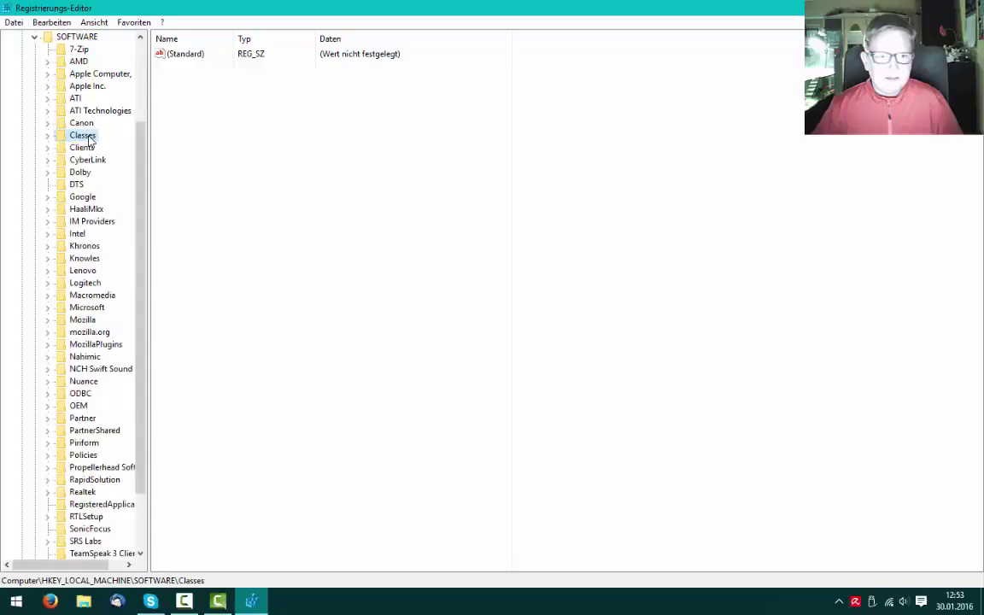
double_click(83, 137)
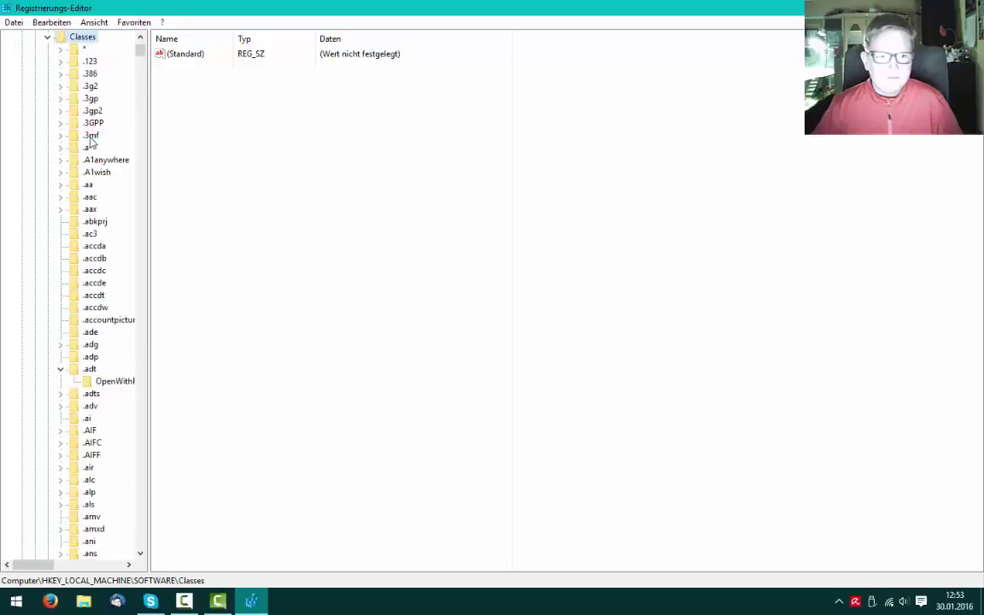
- Find the dromjmfile key under Classes, starting from the Drive entry, and select it
scroll(114, 380, down, 2)
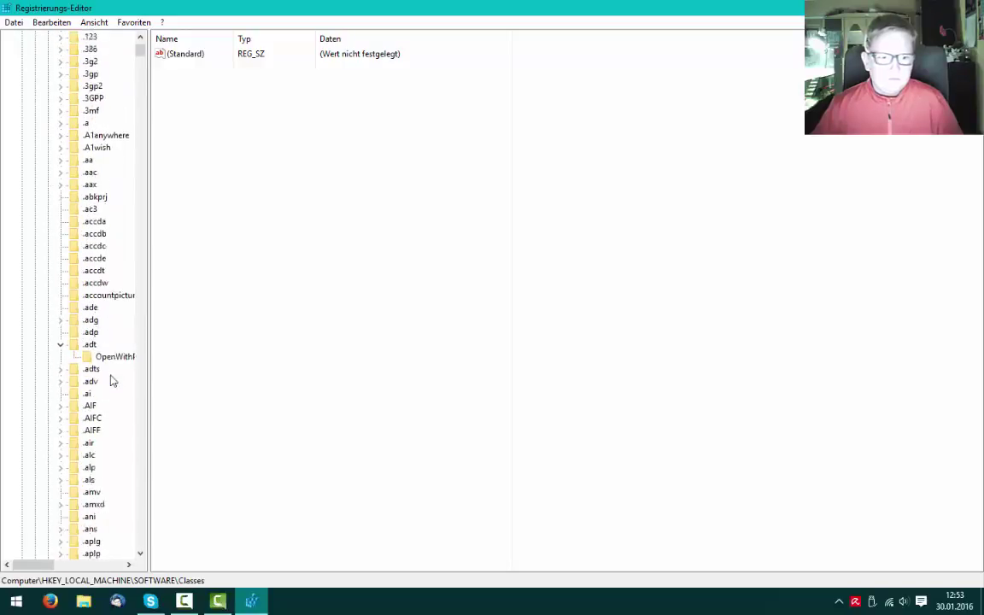
scroll(94, 406, down, 1)
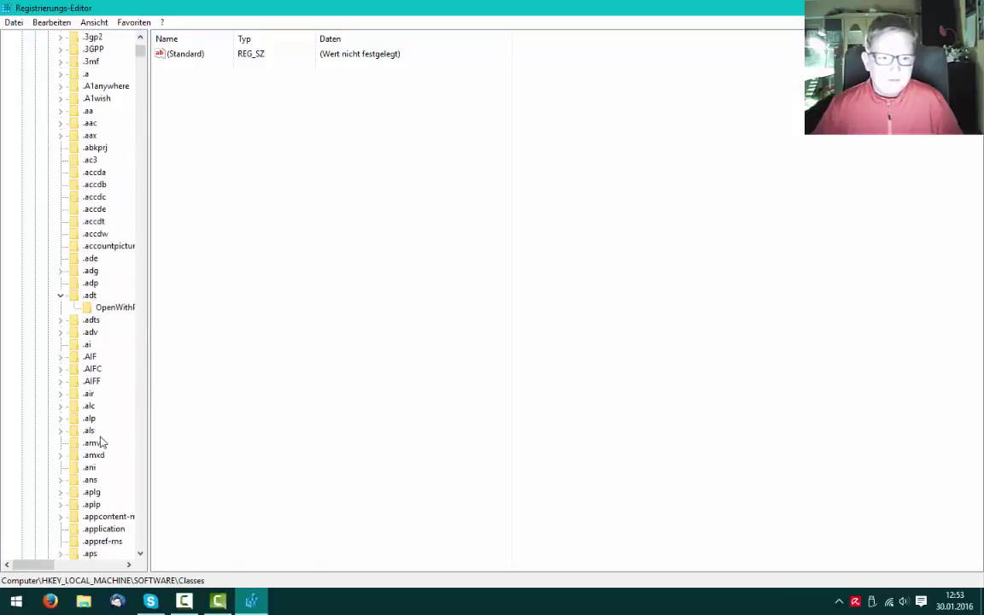
click(89, 418)
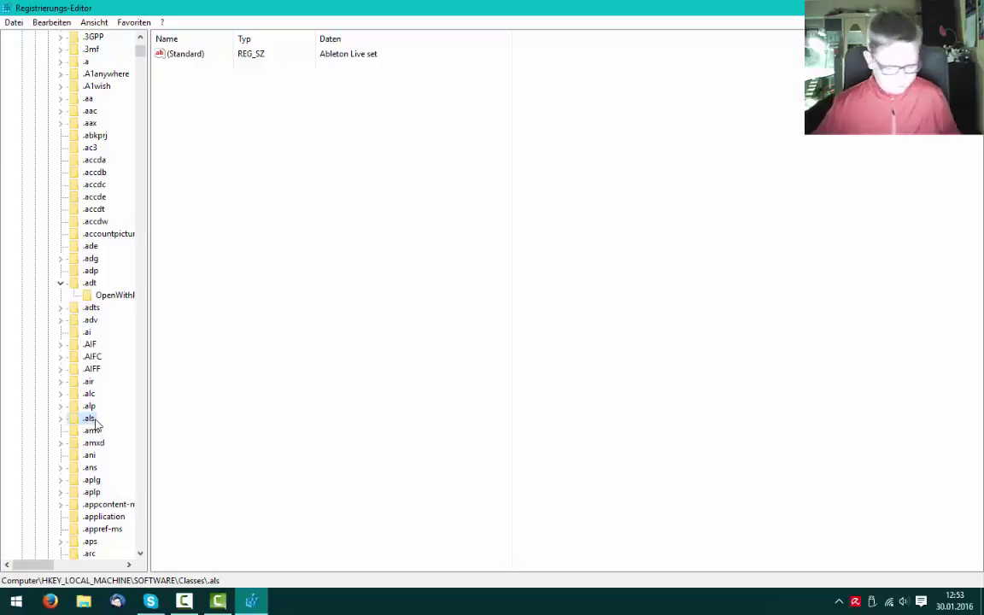
text(drive)
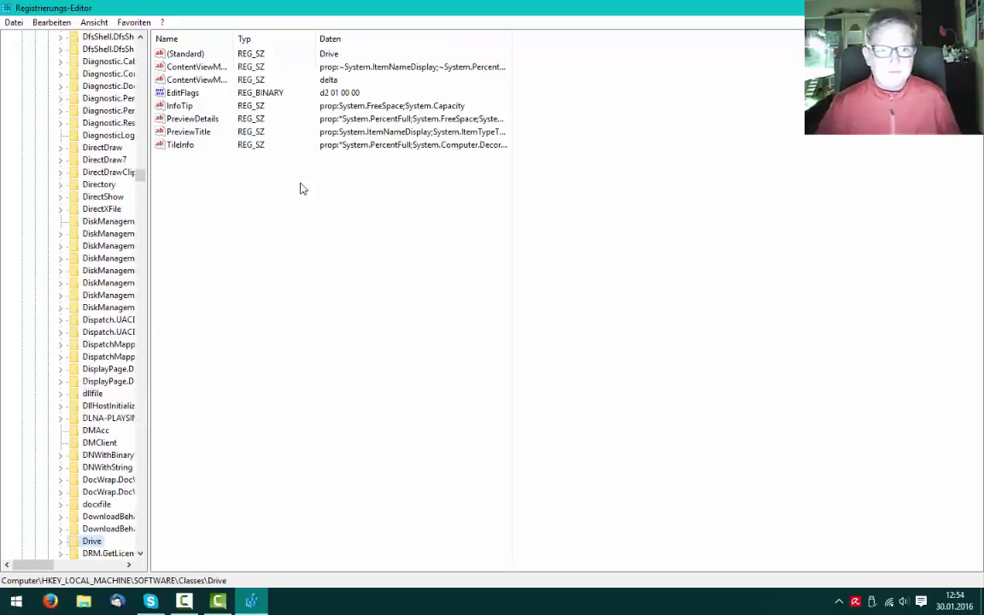
scroll(94, 256, up, 3)
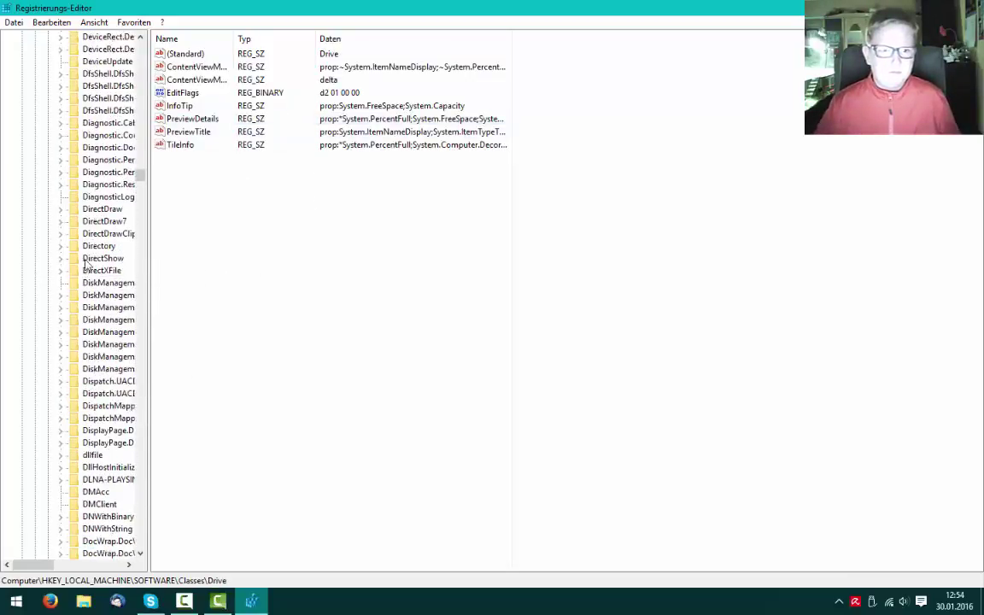
scroll(93, 252, down, 4)
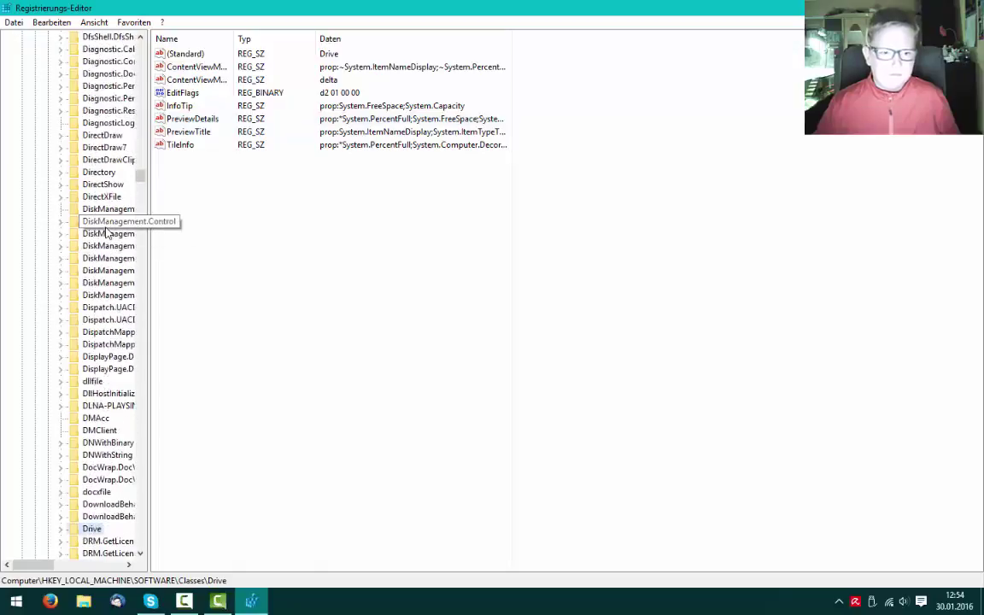
scroll(77, 359, down, 2)
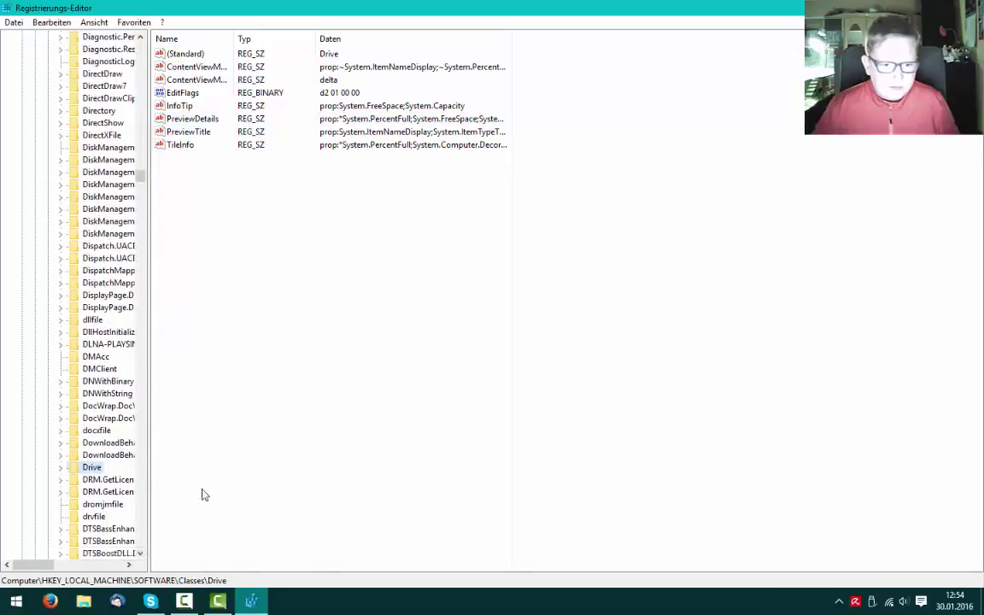
click(104, 505)
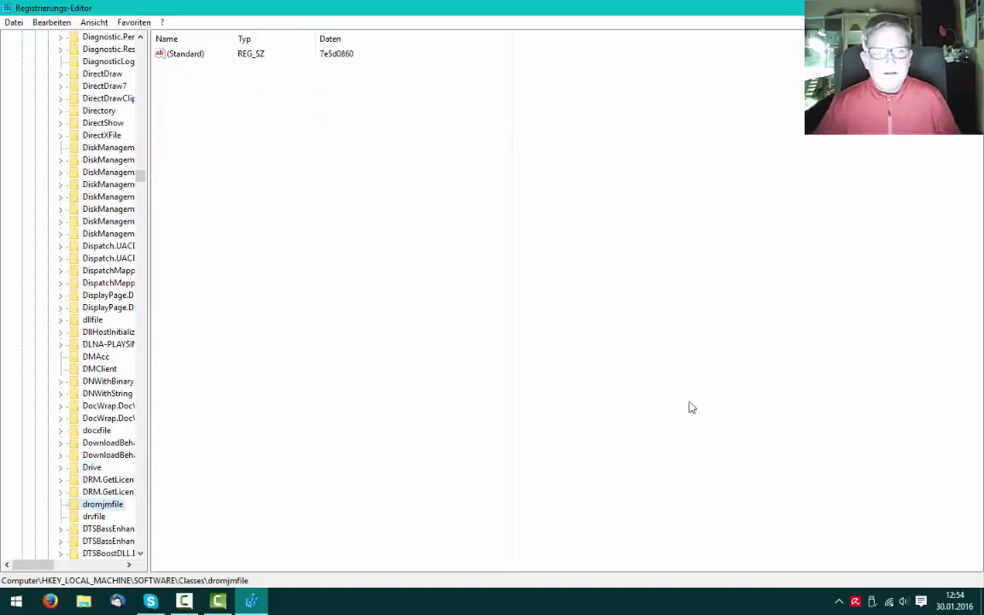
- Clear the data of the (Standard) string value in the dromjmfile key and close the Registry Editor
double_click(210, 53)
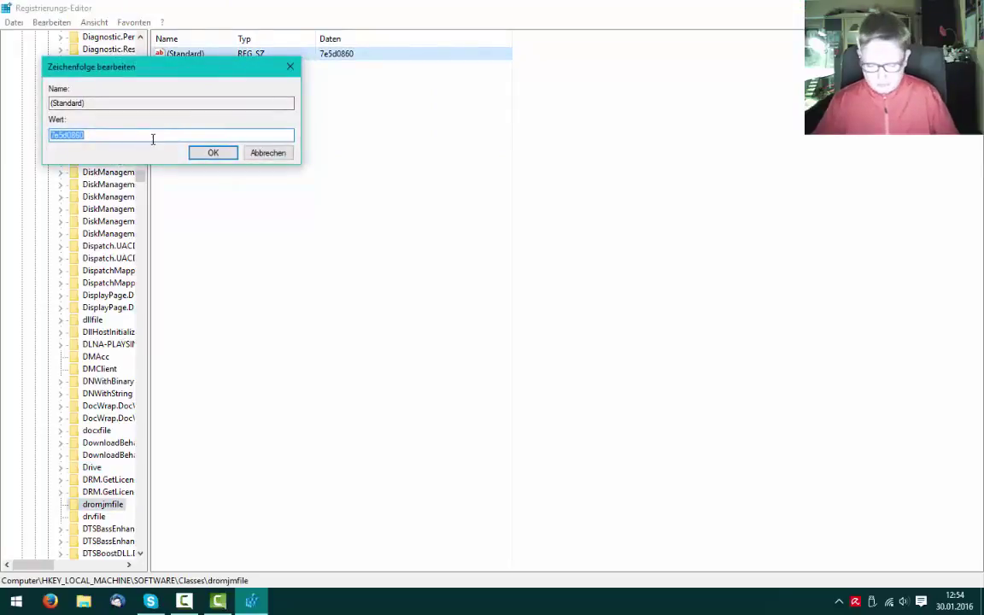
key(Delete)
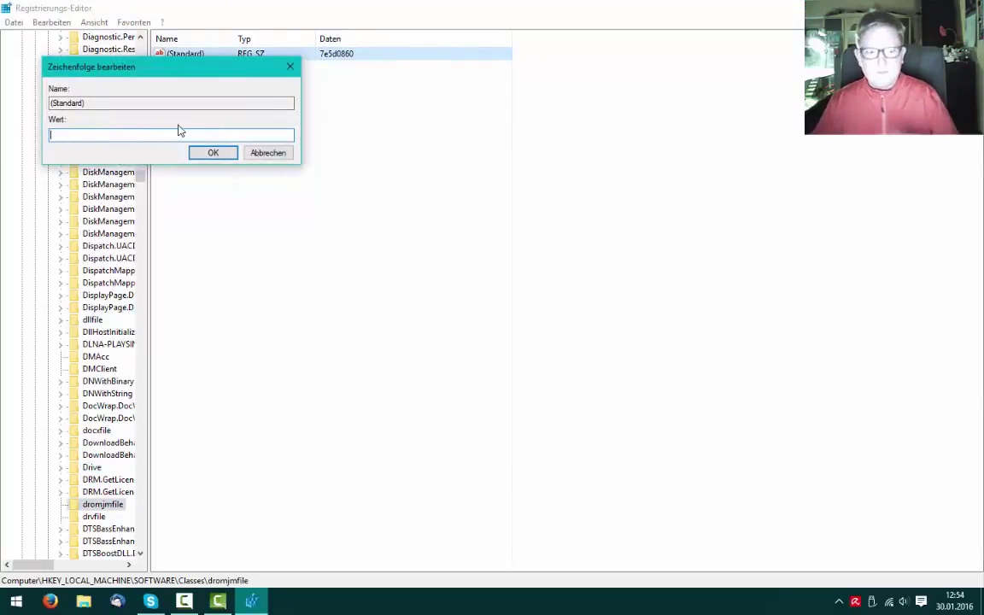
click(218, 156)
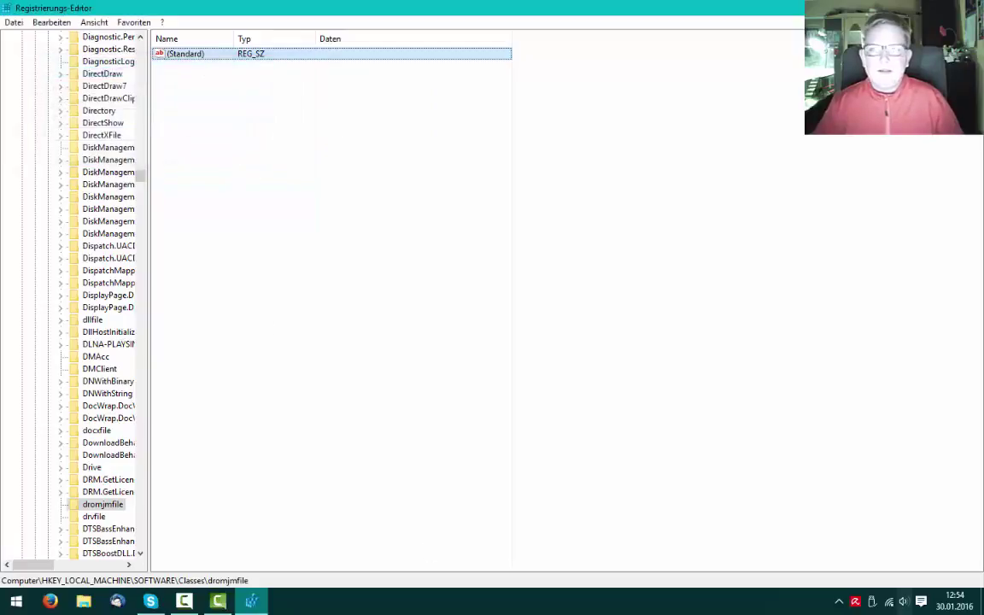
click(965, 8)
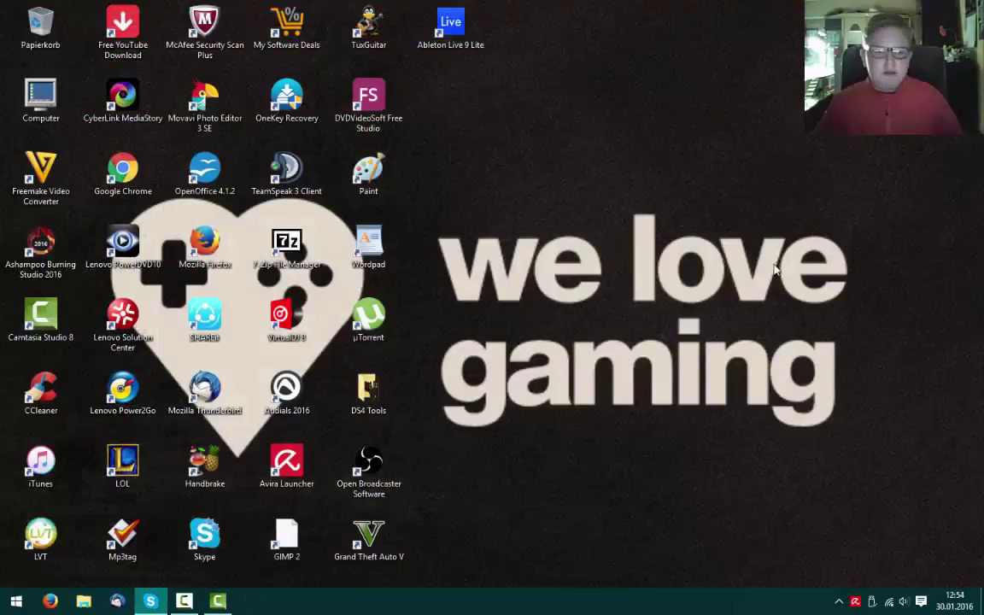
- Close the running Camtasia Studio window and relaunch Camtasia Studio 8 from the desktop
right_click(226, 601)
click(220, 571)
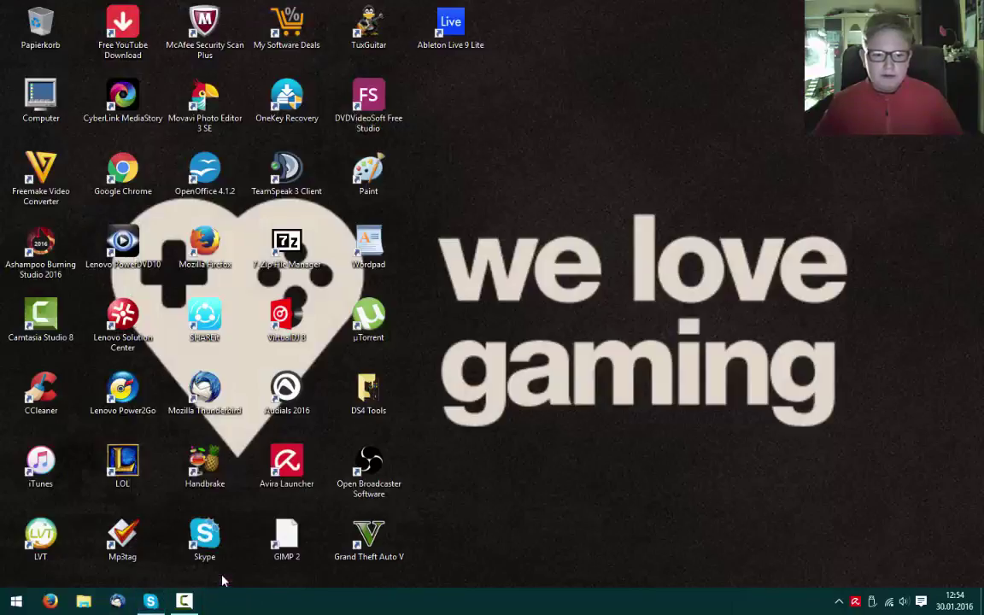
double_click(61, 321)
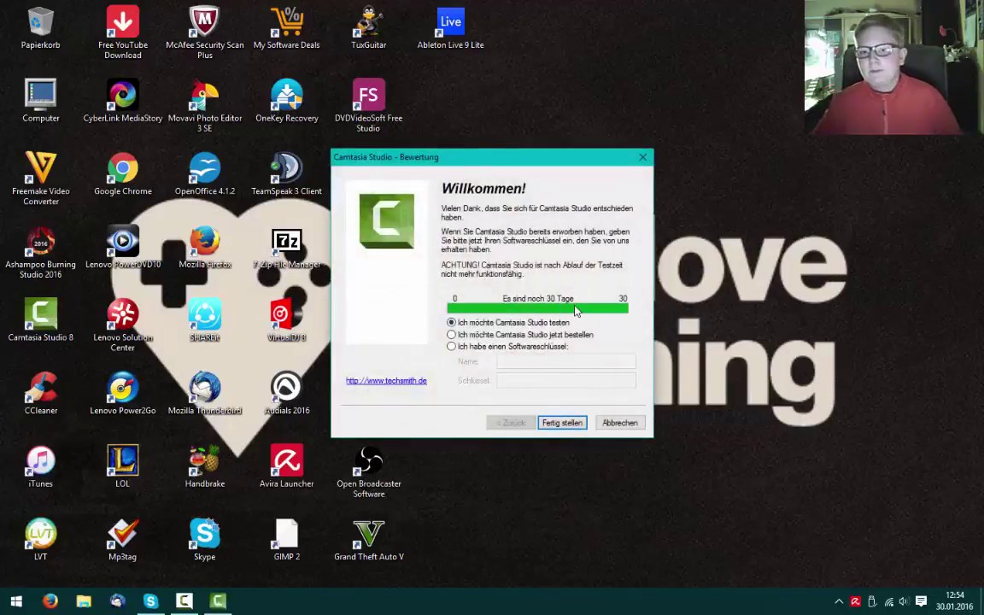
- Choose to test the relaunched Camtasia Studio, close its welcome dialog and minimize the window
click(564, 424)
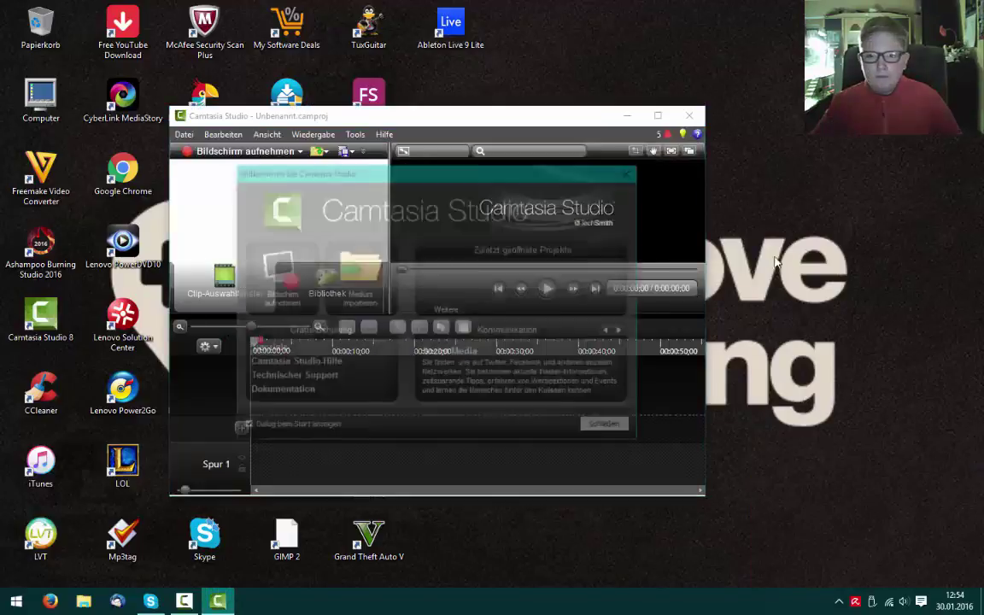
click(972, 462)
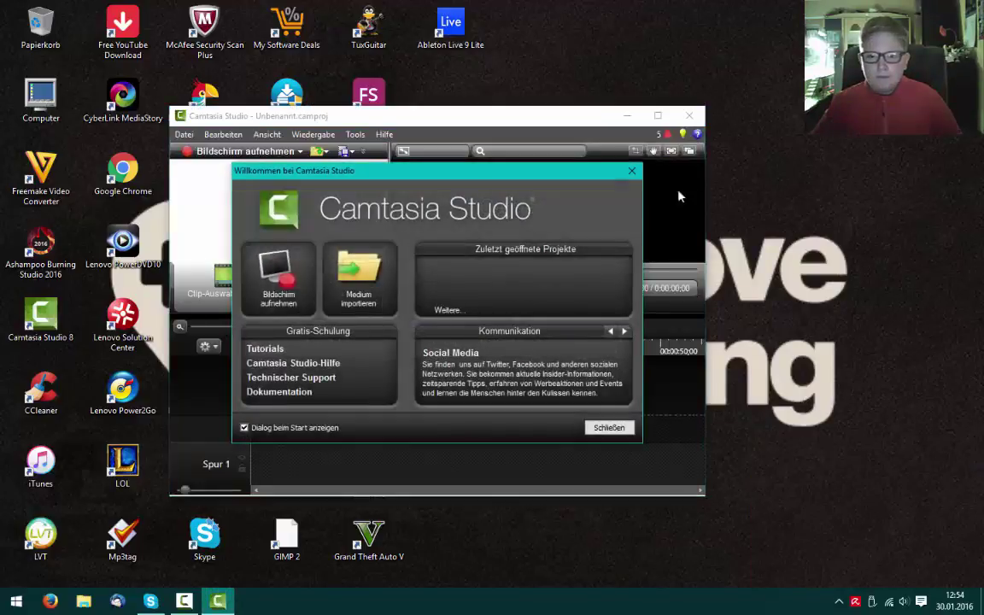
click(631, 428)
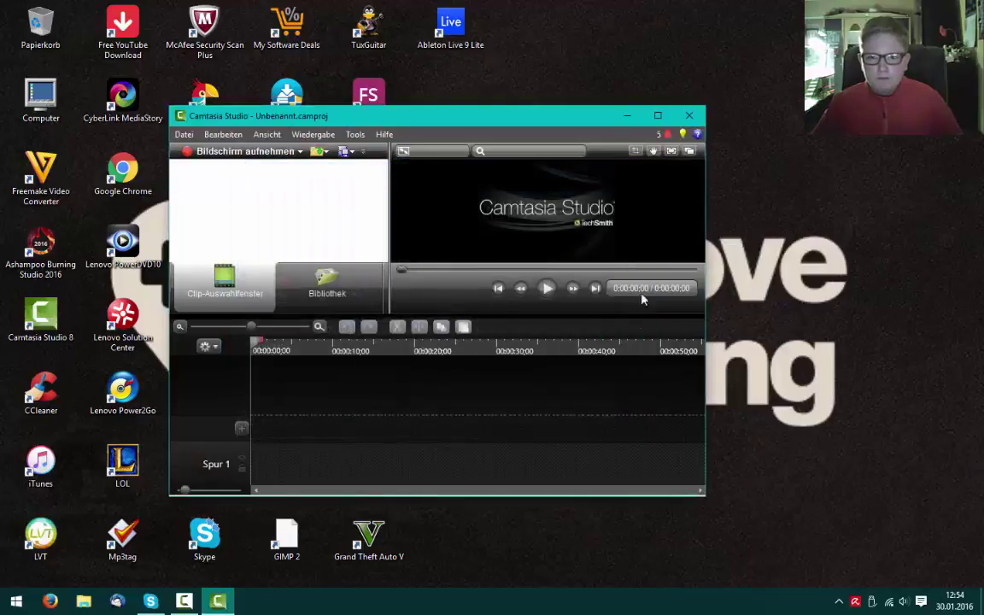
click(627, 115)
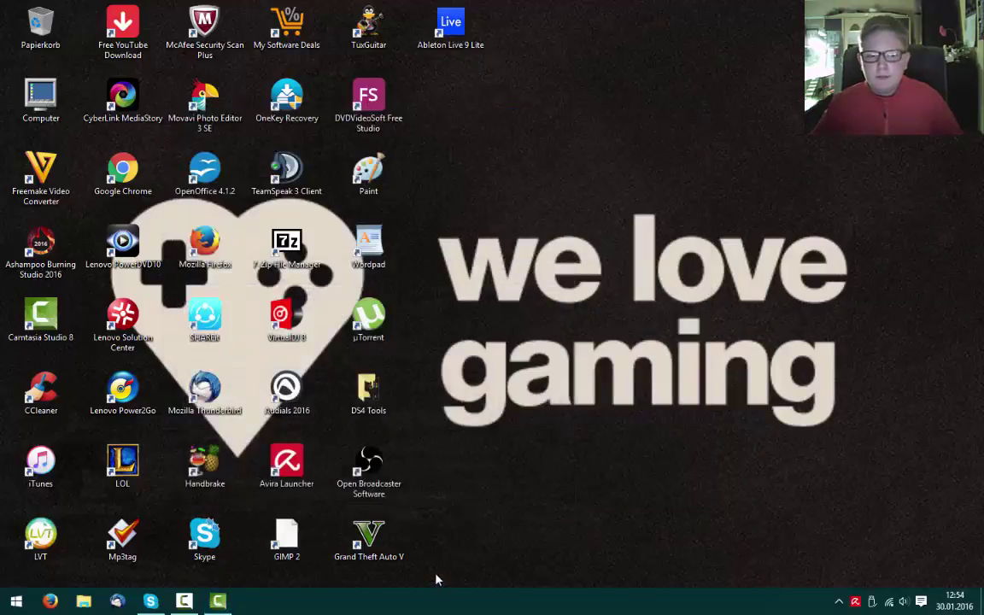
- Launch Open Broadcaster Software from the desktop and view the general page of its settings
double_click(389, 475)
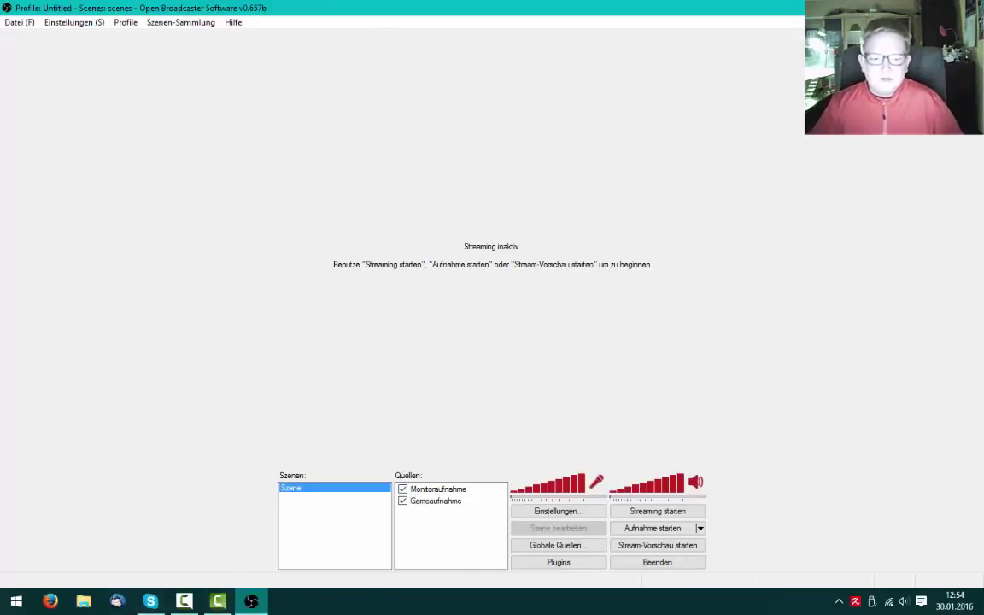
click(184, 600)
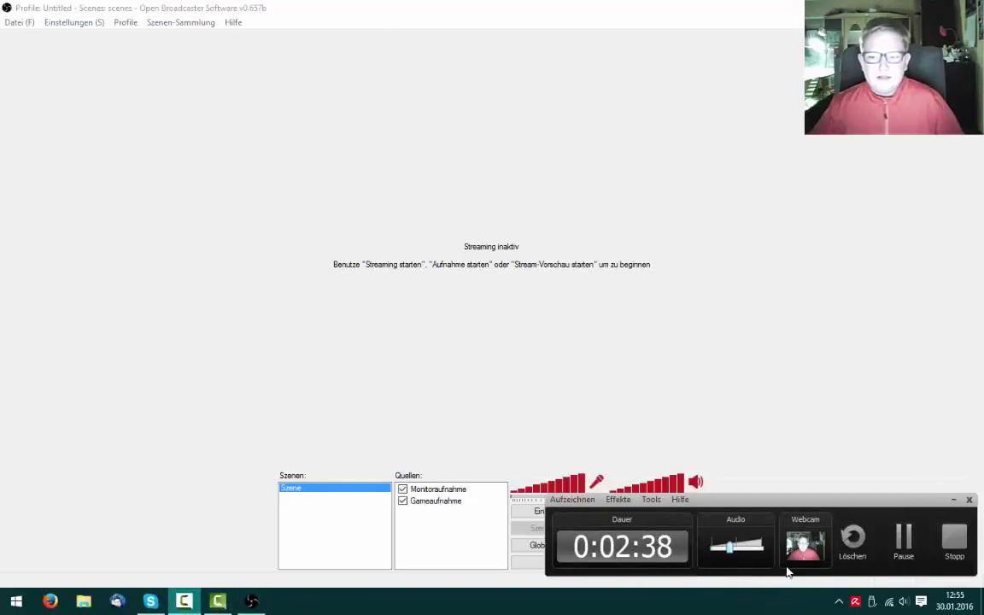
click(954, 501)
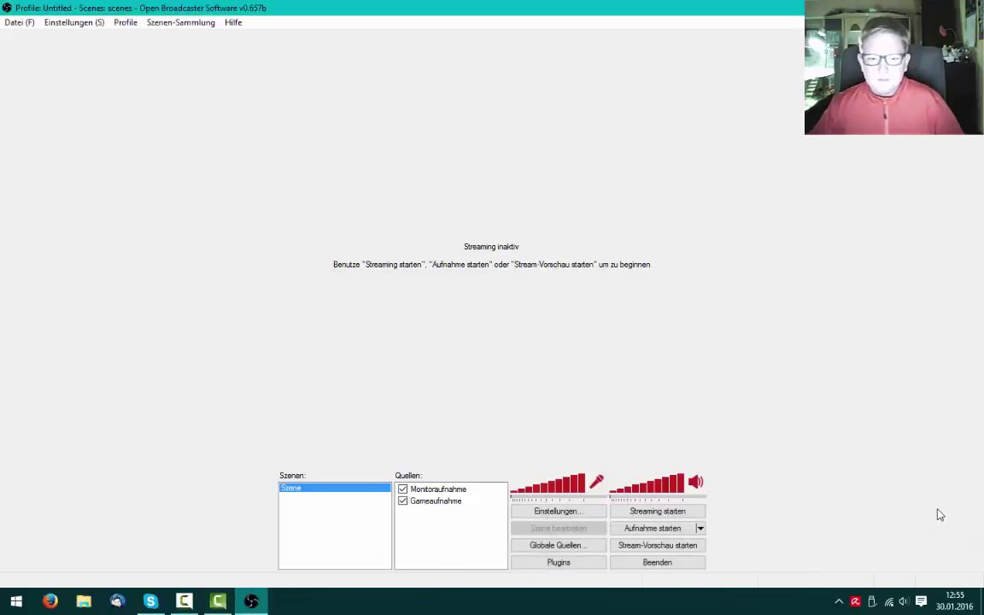
click(572, 511)
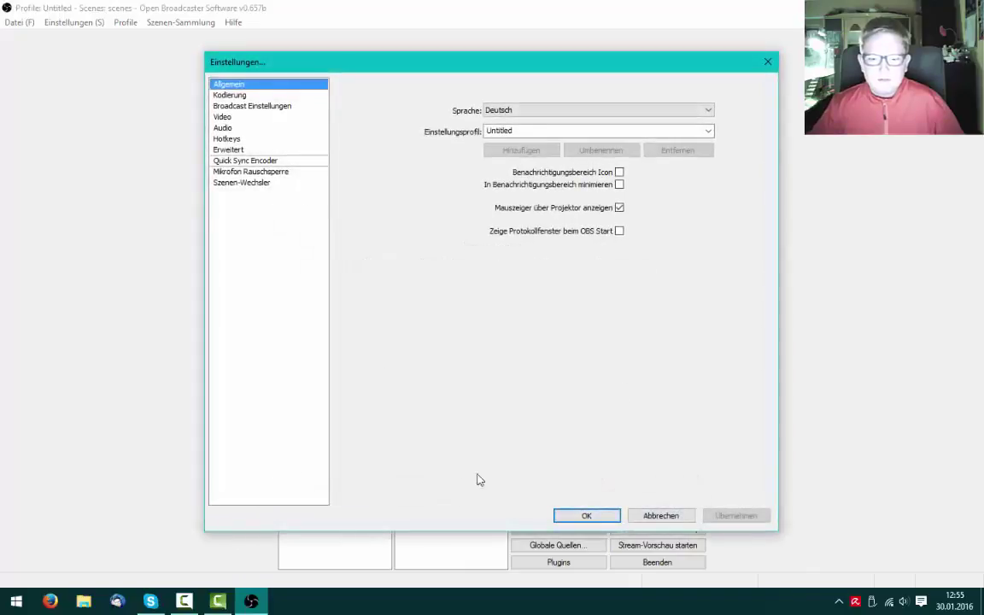
click(598, 516)
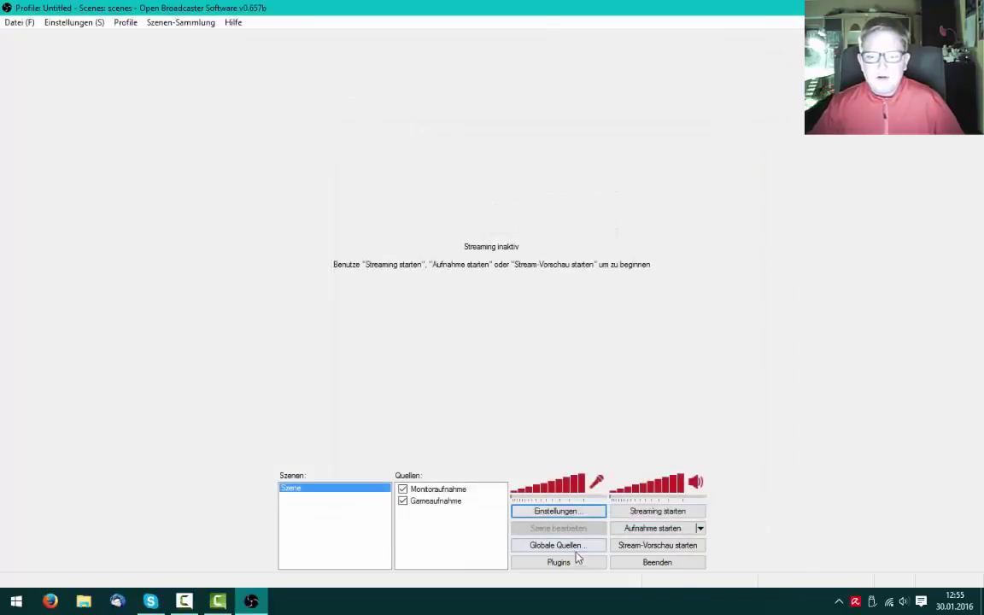
- View the global sources and the monitor capture naming prompt, cancelling without adding a source
click(576, 549)
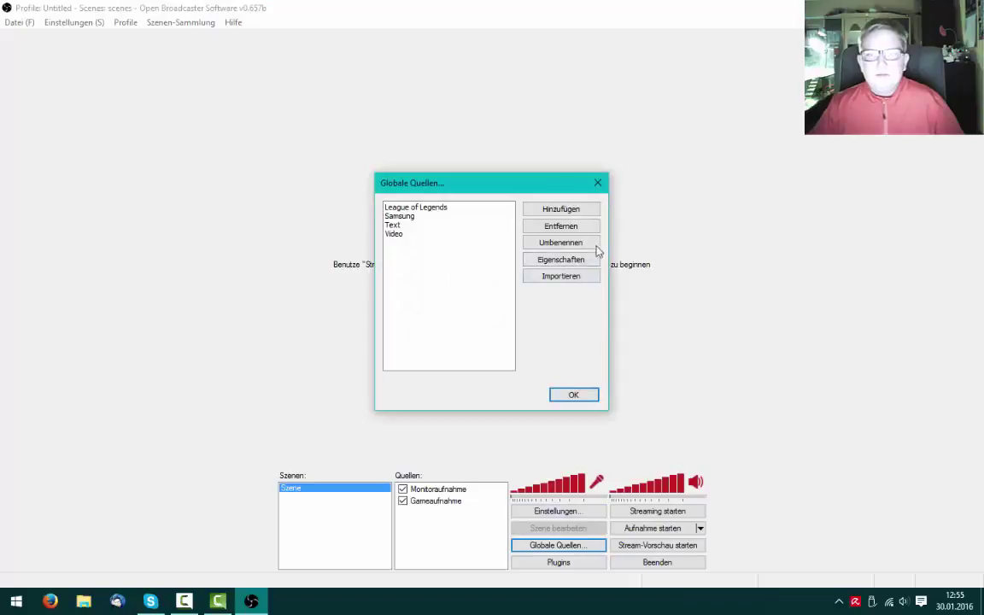
click(591, 210)
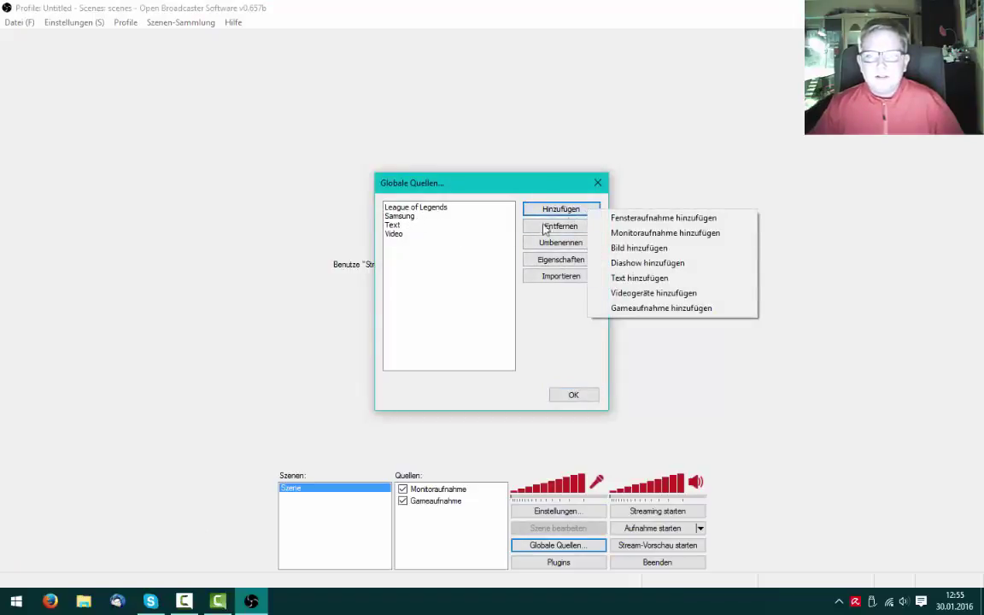
click(689, 239)
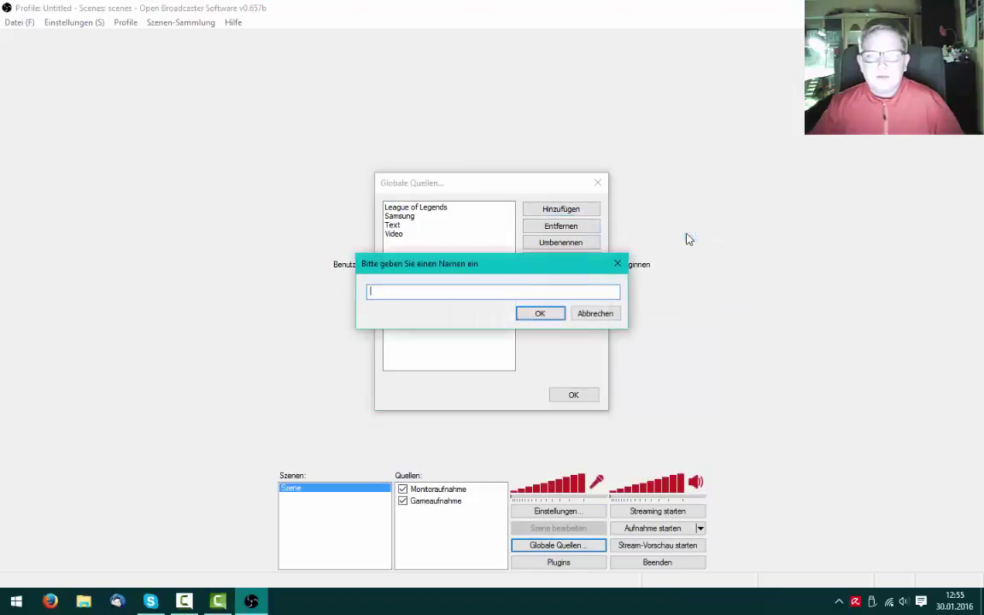
click(595, 314)
click(573, 394)
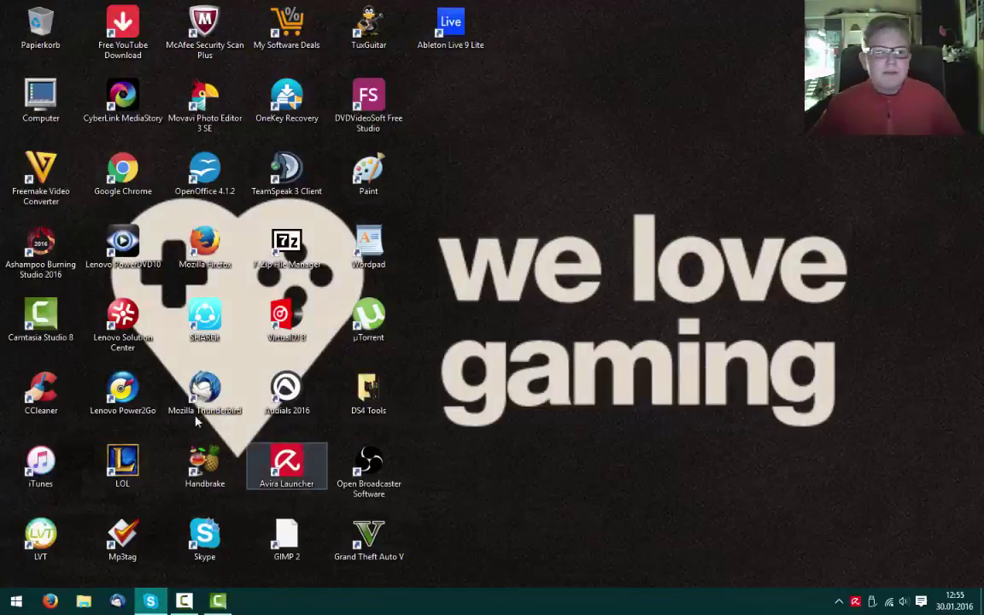
- Switch to the Camtasia Studio editor to view the untitled project, and minimize it
click(218, 600)
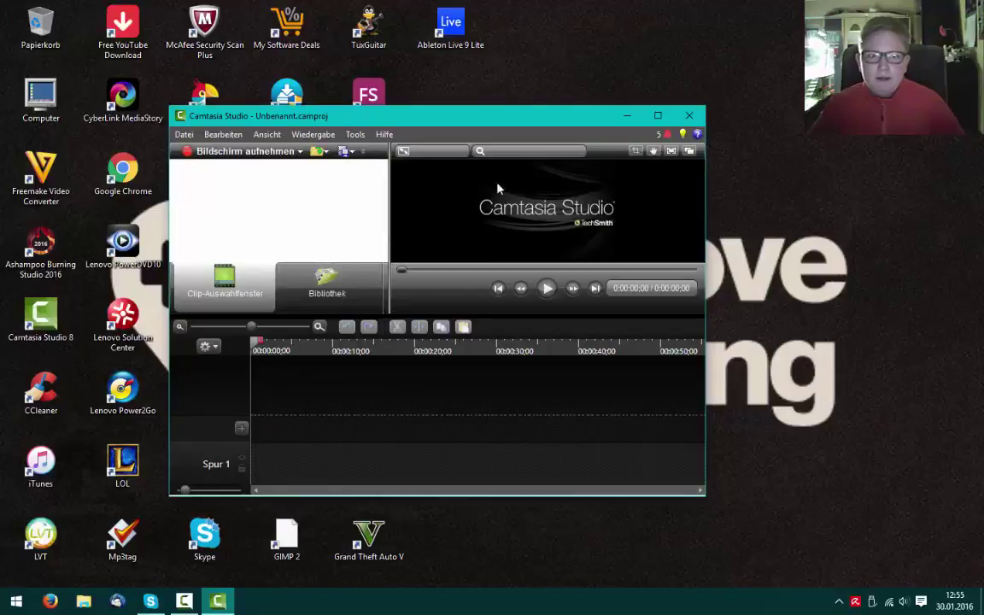
click(628, 116)
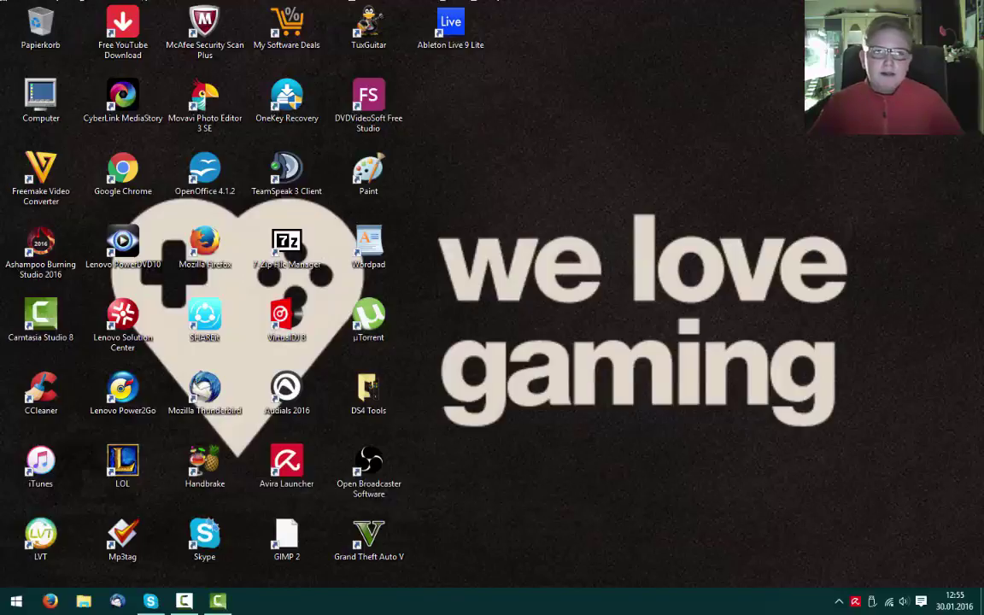
drag(2, 2, 77, 111)
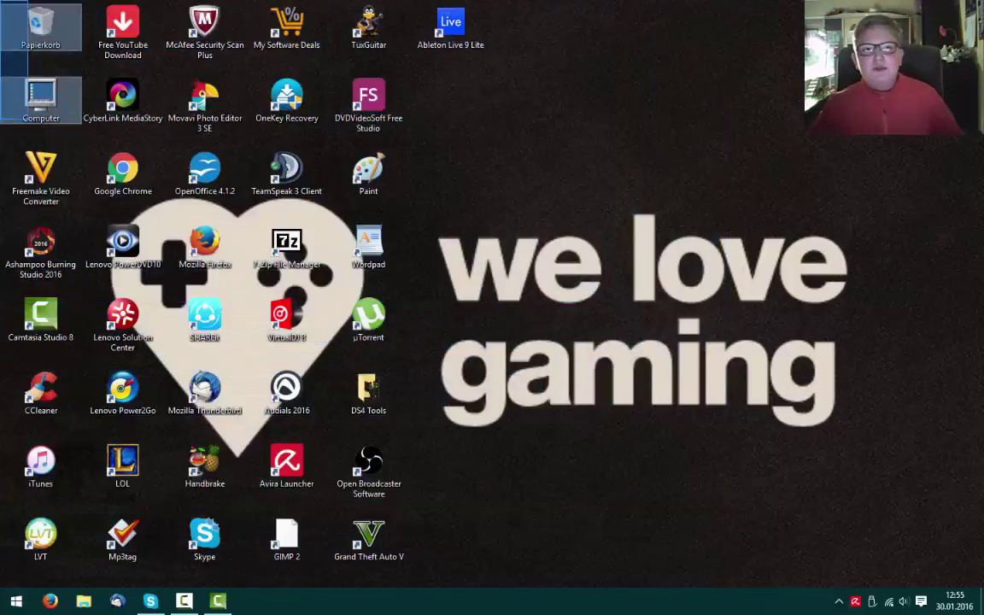
click(1, 105)
drag(1, 2, 950, 385)
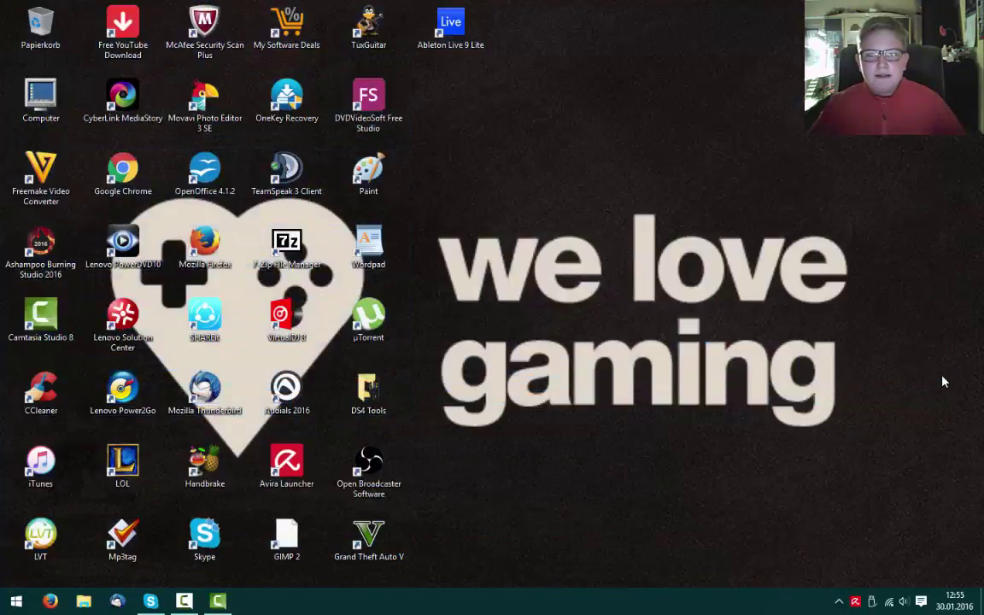